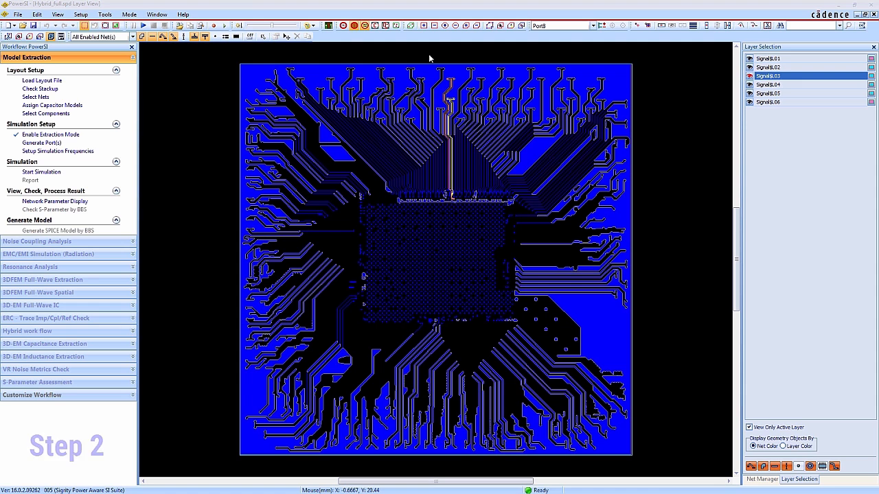
# Inspect the die-side vias of the two highlighted trace pairs in a partial 3D view, and close that view.
pyautogui.moveTo(430, 59); pyautogui.dragTo(482, 215)
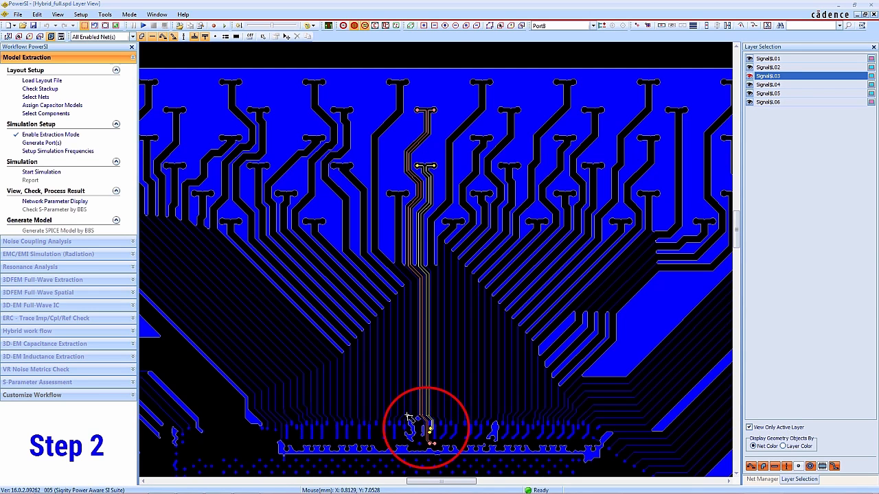
pyautogui.click(59, 13)
pyautogui.moveTo(92, 61)
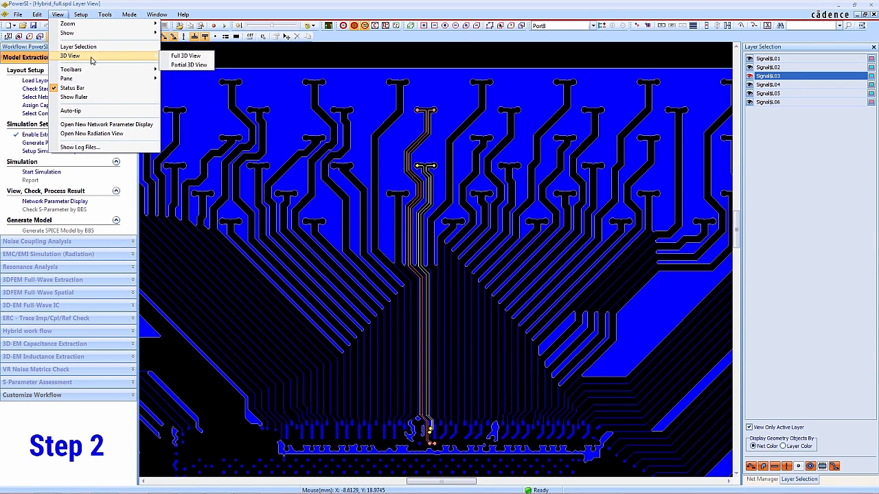
pyautogui.click(197, 66)
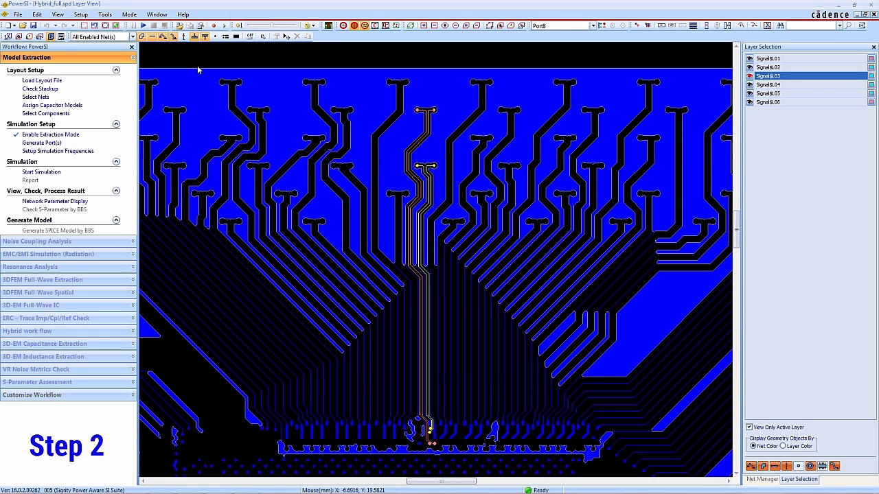
pyautogui.moveTo(380, 370); pyautogui.dragTo(461, 466)
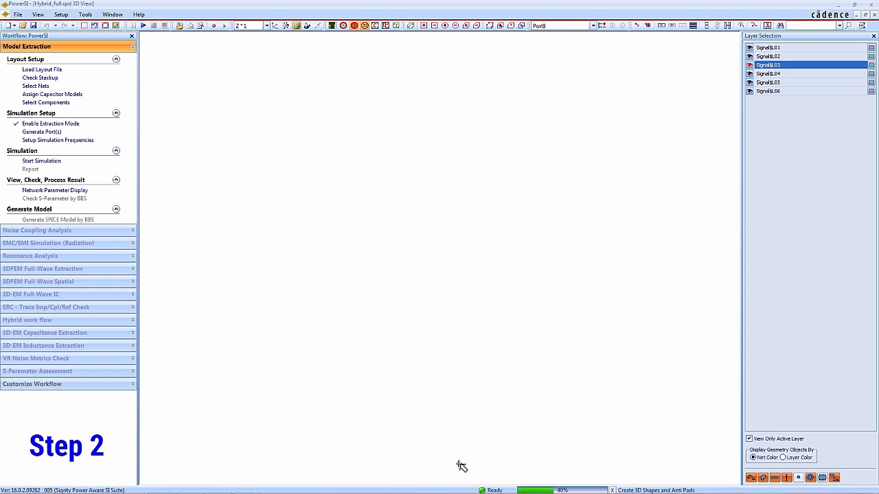
pyautogui.scroll(5, 459, 307)
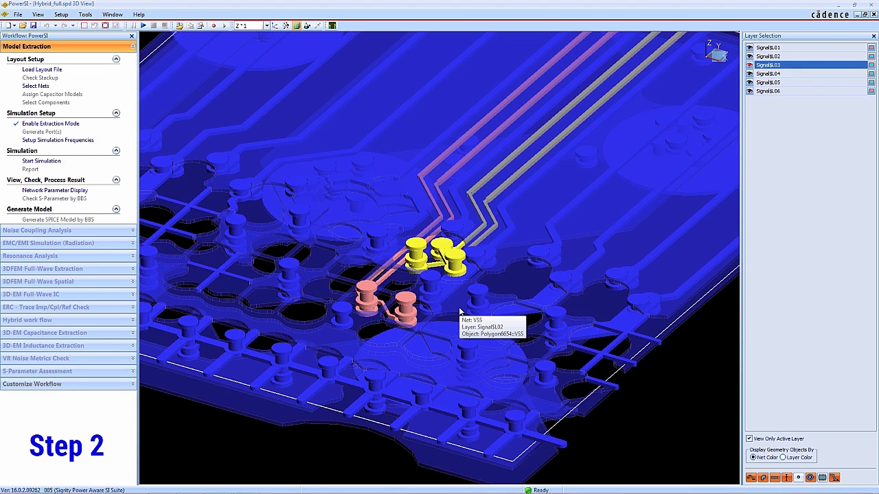
pyautogui.click(873, 15)
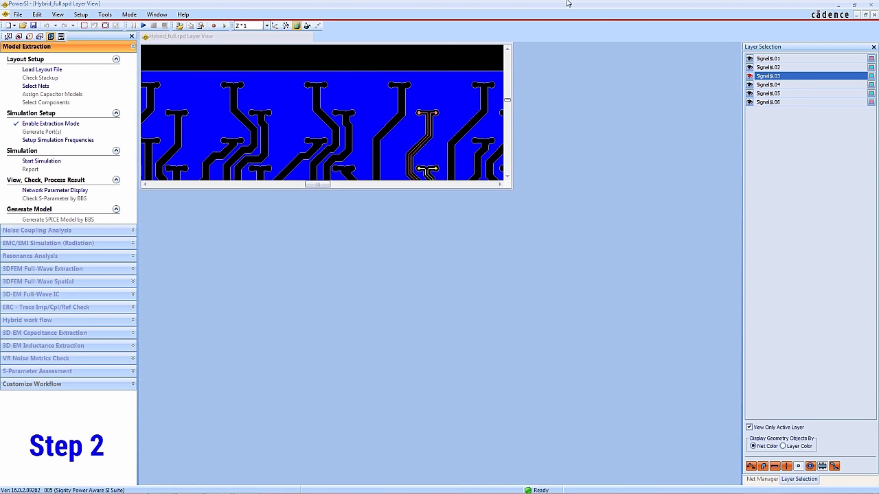
# Inspect the BGA-side ends of the two highlighted trace pairs in a partial 3D view, and close that view.
pyautogui.click(57, 14)
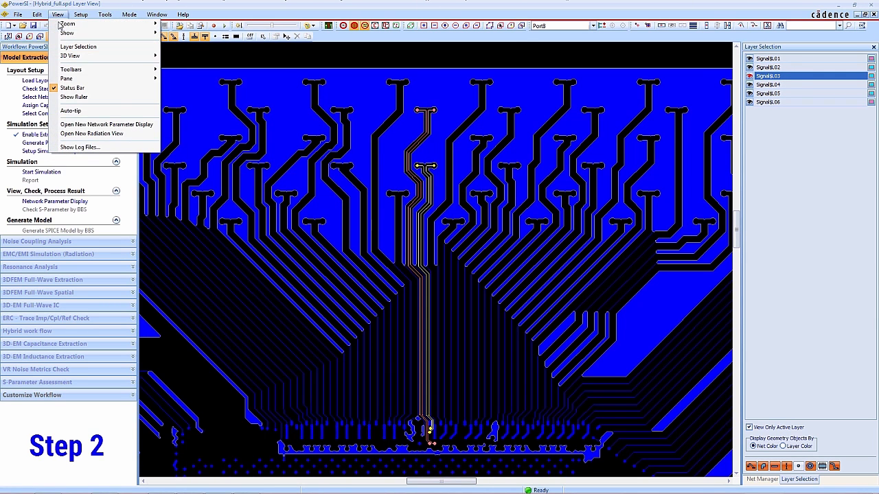
pyautogui.moveTo(94, 57)
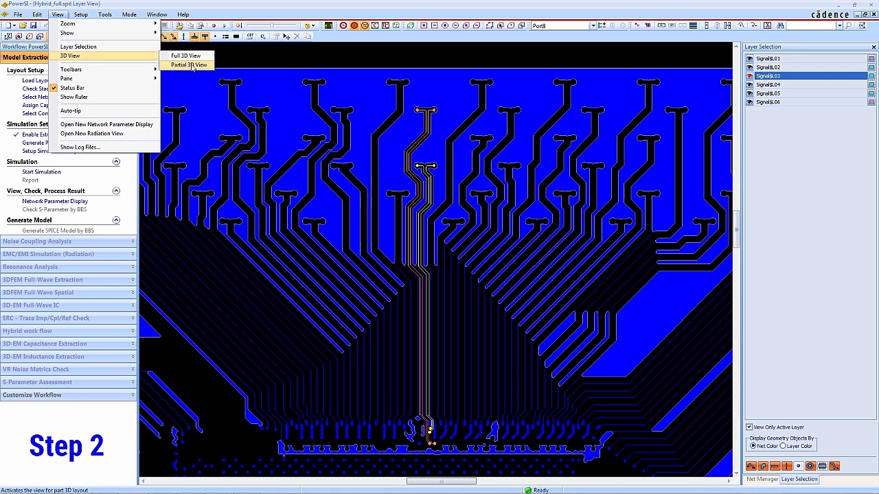
pyautogui.click(193, 66)
pyautogui.moveTo(353, 91); pyautogui.dragTo(489, 198)
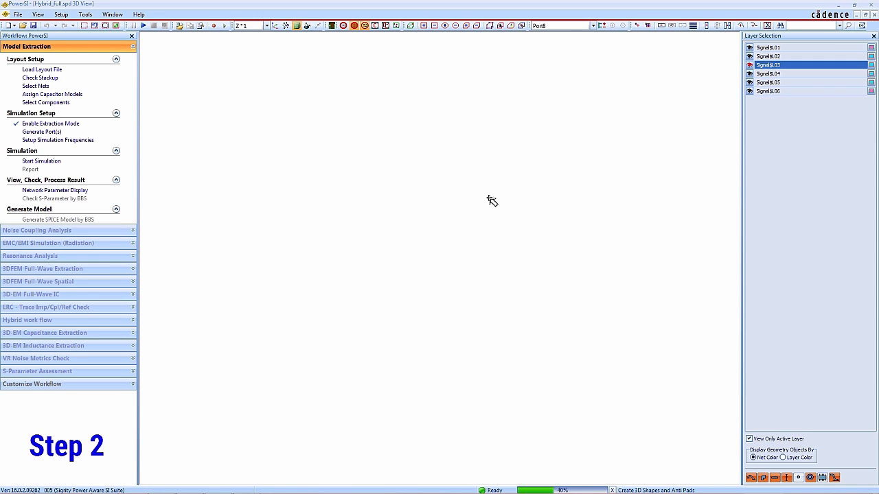
pyautogui.scroll(3, 416, 265)
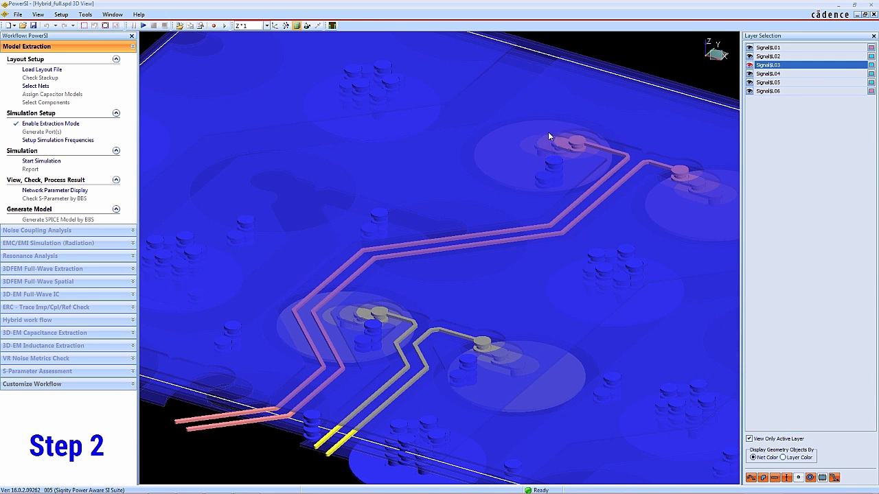
pyautogui.moveTo(579, 140)
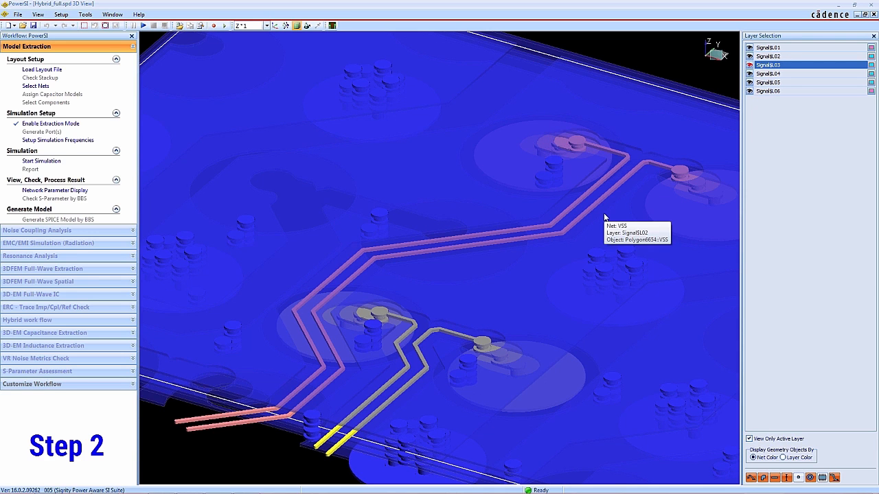
pyautogui.click(875, 16)
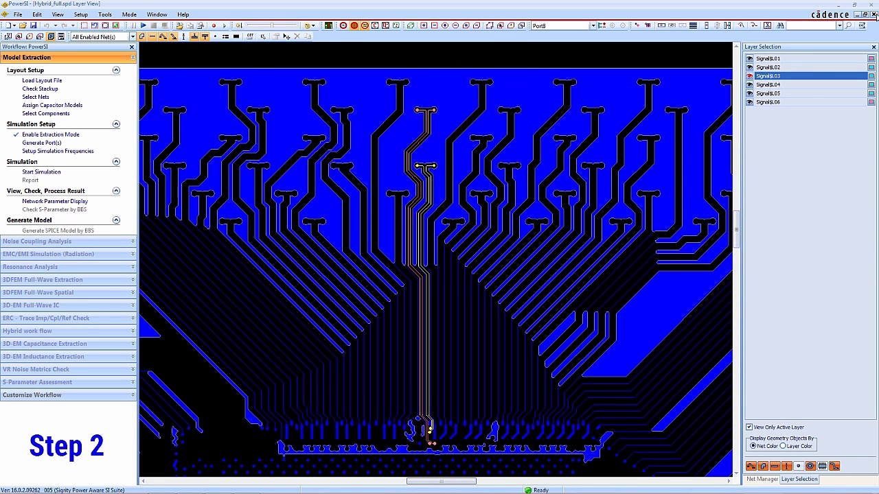
# Open the port setup and highlight Port1 to Port4 in the layout on layer Signal$L06.
pyautogui.click(77, 17)
pyautogui.click(86, 32)
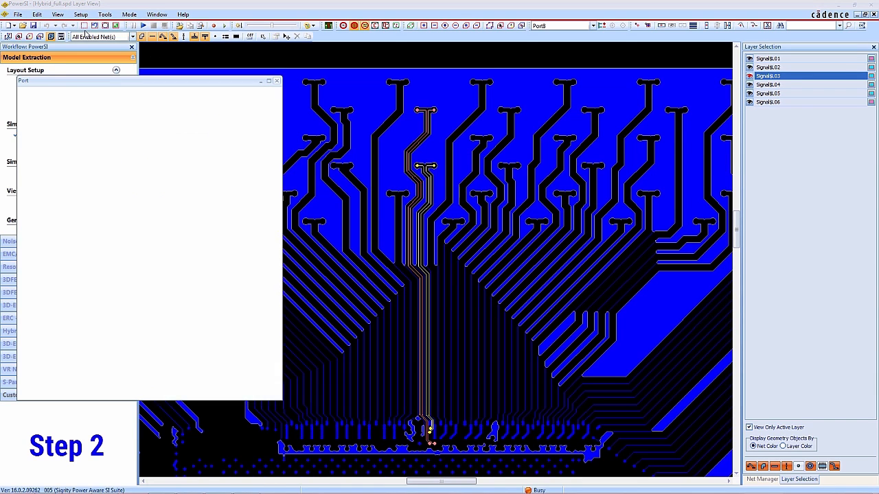
pyautogui.click(55, 116)
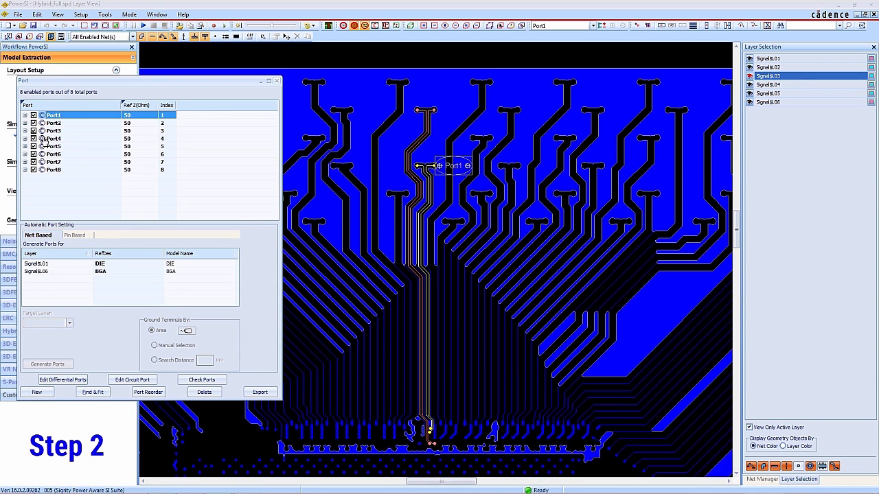
pyautogui.keyDown('shift'); pyautogui.click(44, 138); pyautogui.keyUp('shift')
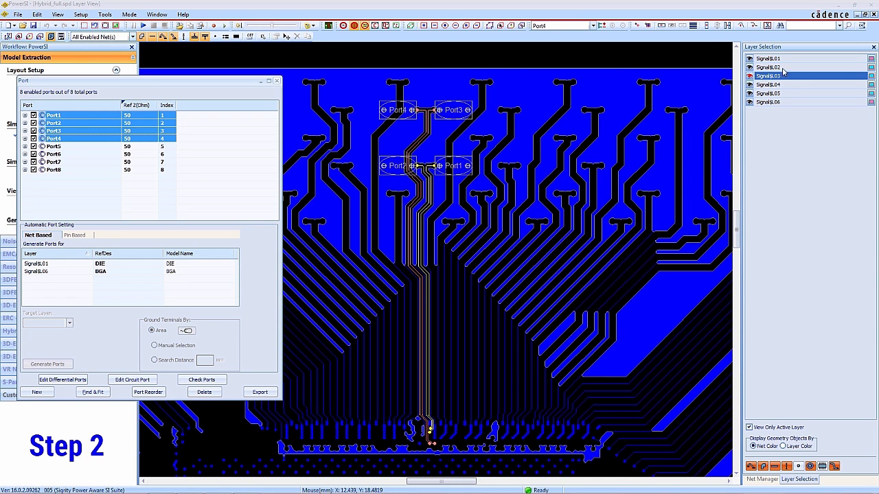
pyautogui.click(772, 103)
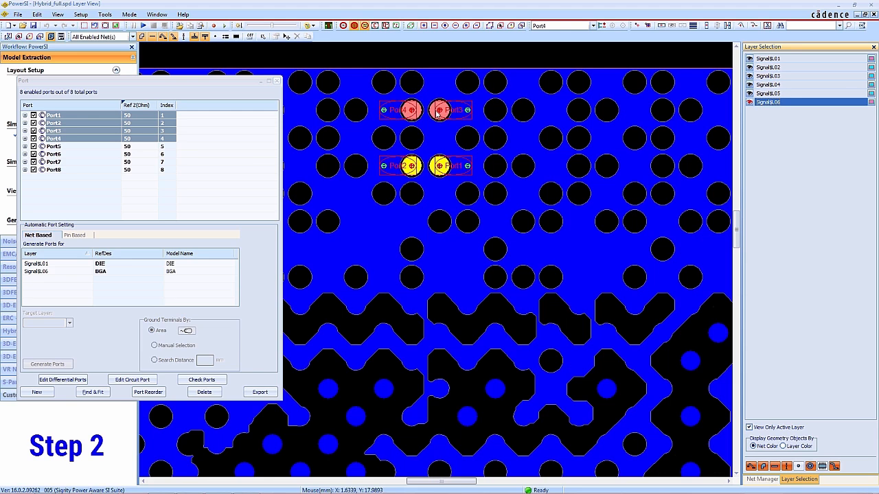
# Highlight Port5 to Port8 on layer Signal$L01, return to layer Signal$L03, and close the port setup.
pyautogui.click(54, 147)
pyautogui.keyDown('shift'); pyautogui.click(54, 171); pyautogui.keyUp('shift')
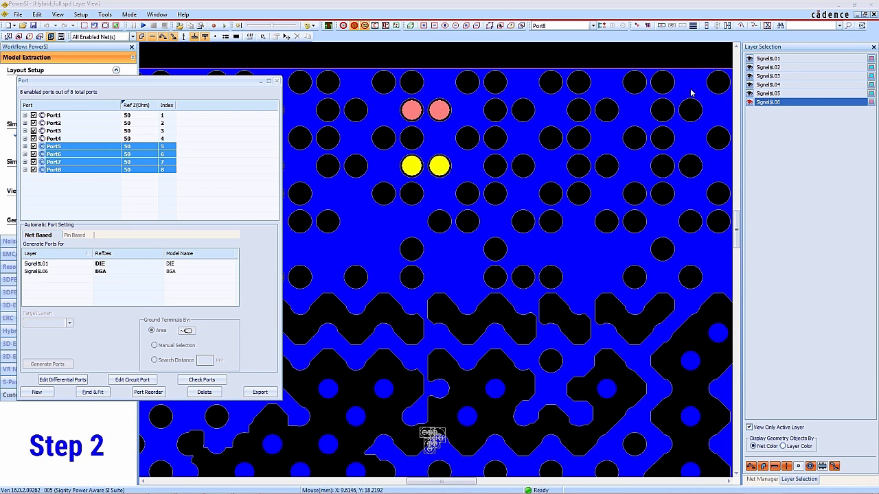
pyautogui.click(772, 61)
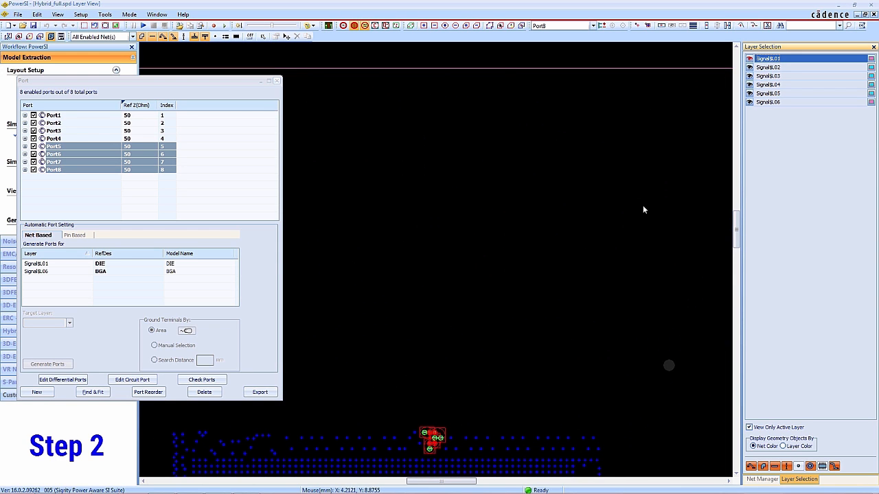
pyautogui.click(774, 77)
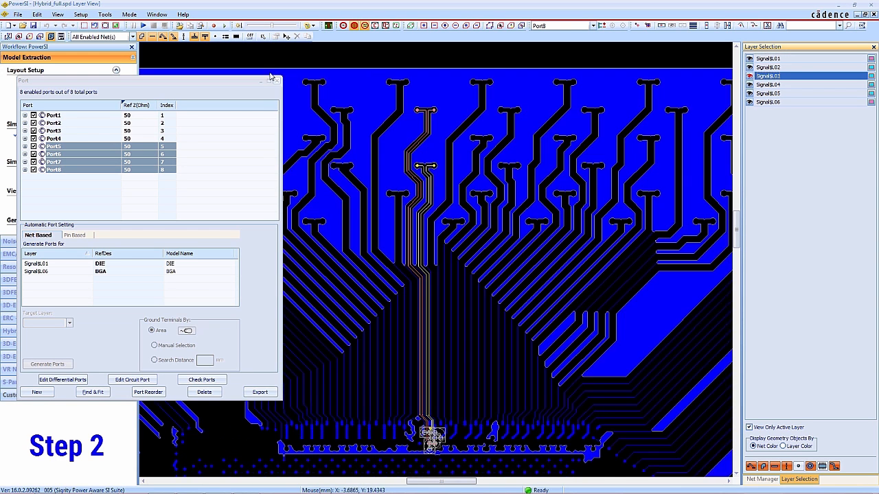
pyautogui.click(276, 81)
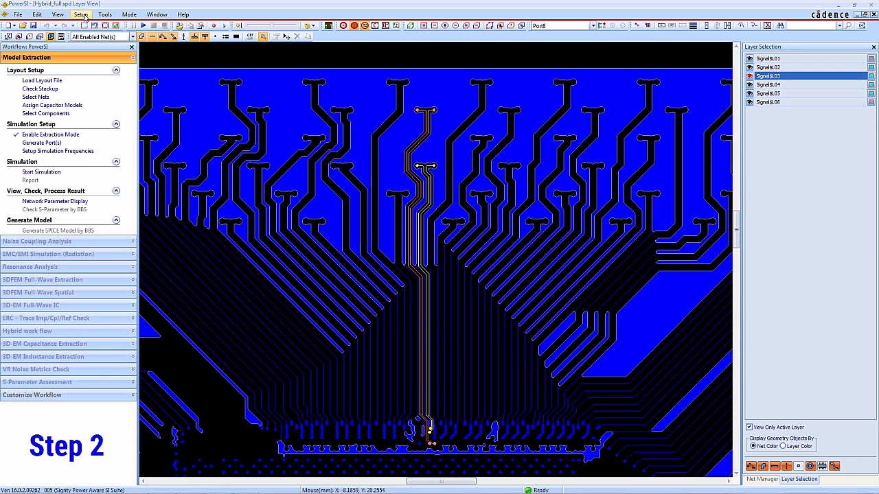
# Confirm the adaptive frequency sweep from 100 MHz to 20 GHz and start the simulation.
pyautogui.click(83, 14)
pyautogui.click(106, 24)
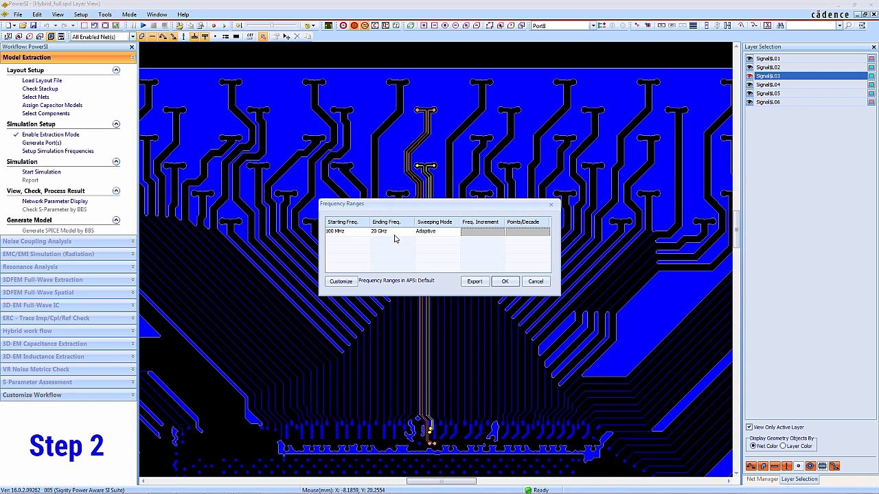
pyautogui.click(505, 281)
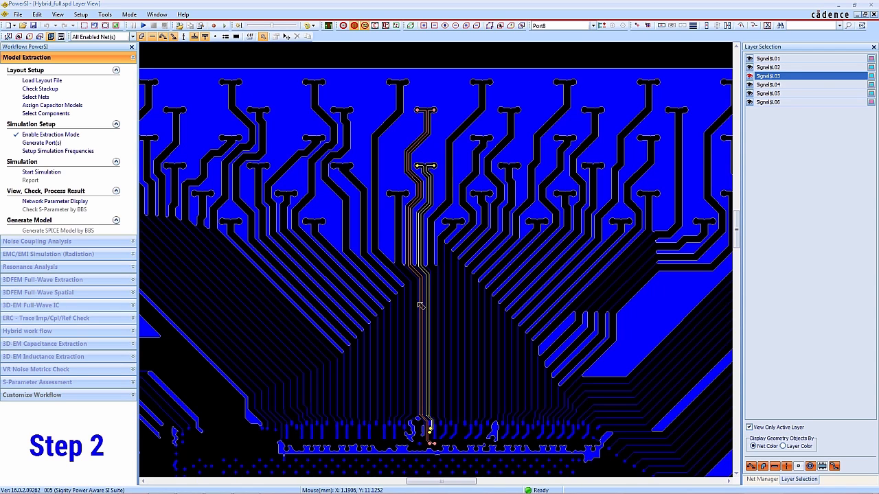
pyautogui.click(49, 176)
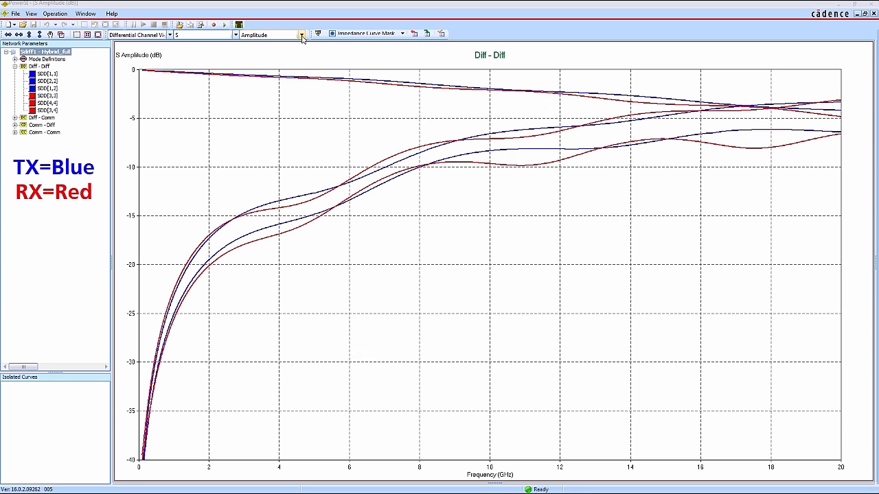
# Change the quantity plotted for the differential S-parameter curves from amplitude to another option.
pyautogui.click(301, 34)
pyautogui.click(293, 58)
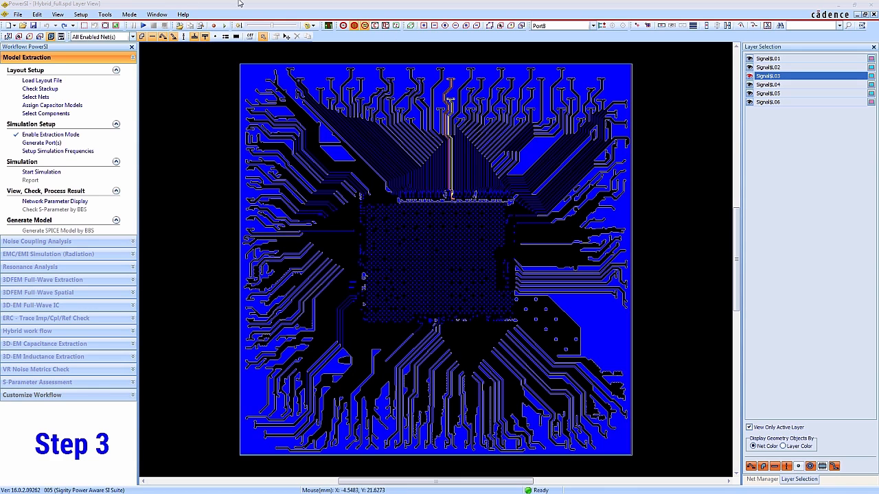
# Cut away the layout outside a rectangle enclosing the two highlighted trace pairs from the upper board edge to the die edge.
pyautogui.click(40, 14)
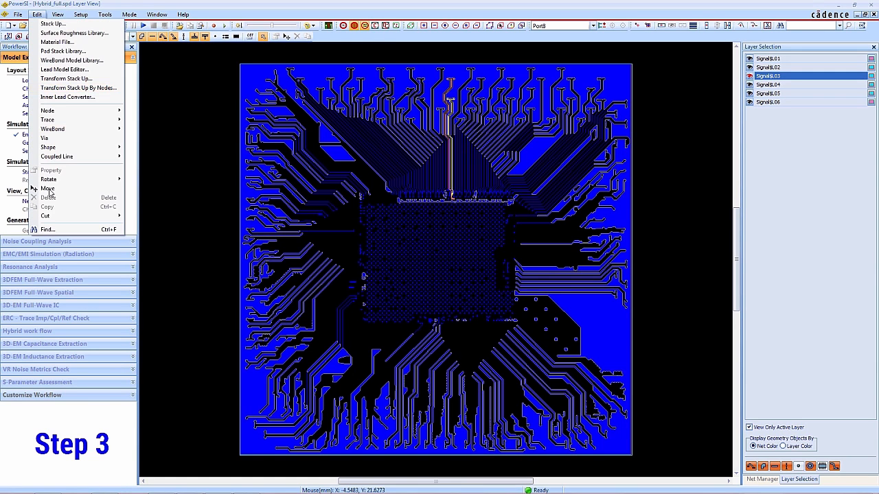
pyautogui.moveTo(103, 216)
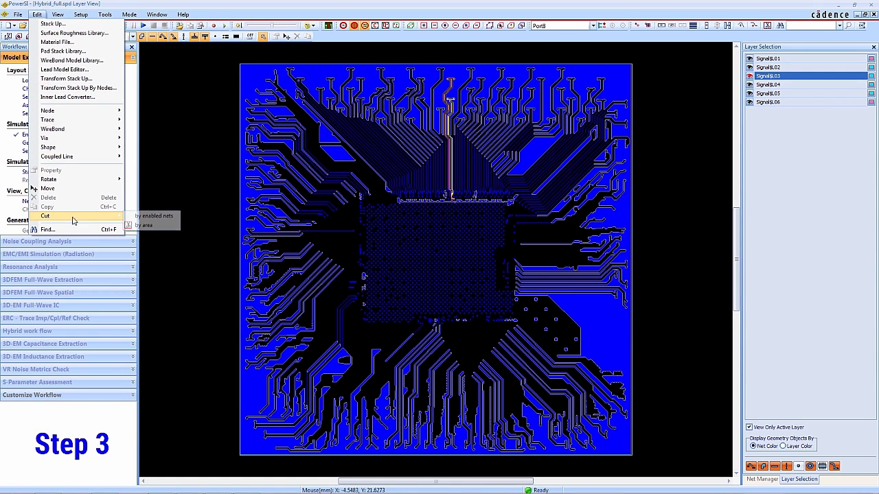
pyautogui.click(143, 225)
pyautogui.moveTo(424, 55); pyautogui.dragTo(469, 209)
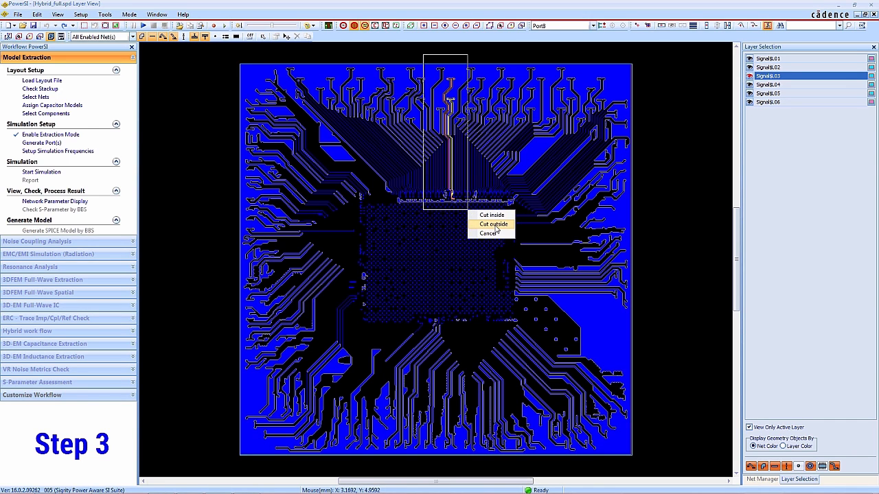
pyautogui.click(495, 224)
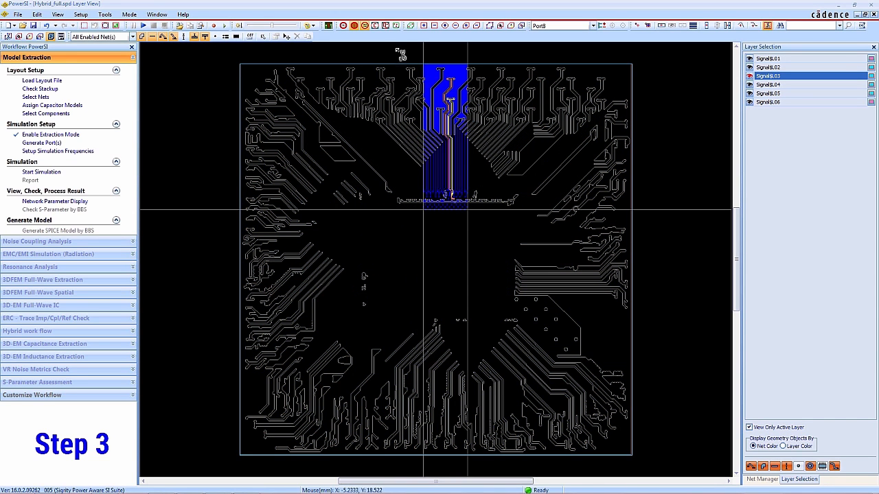
pyautogui.click(411, 26)
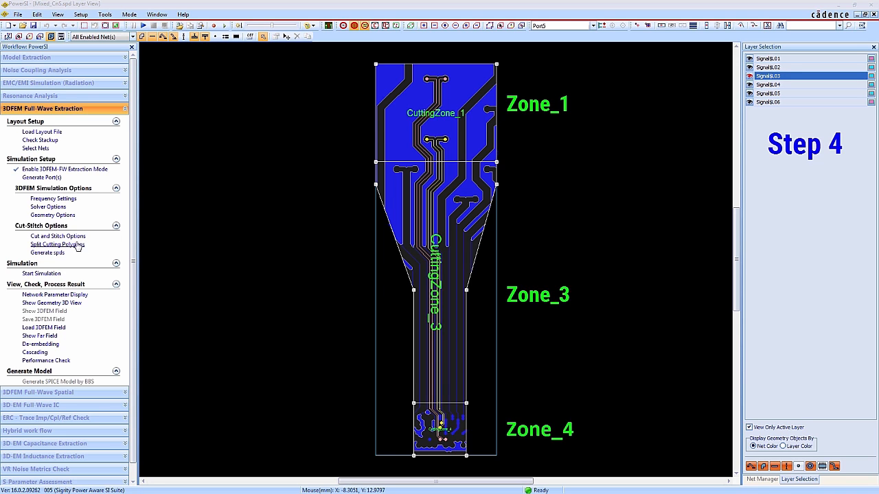
# Split CuttingZone_3 with a horizontal line across its narrow section, above CuttingZone_4.
pyautogui.click(58, 245)
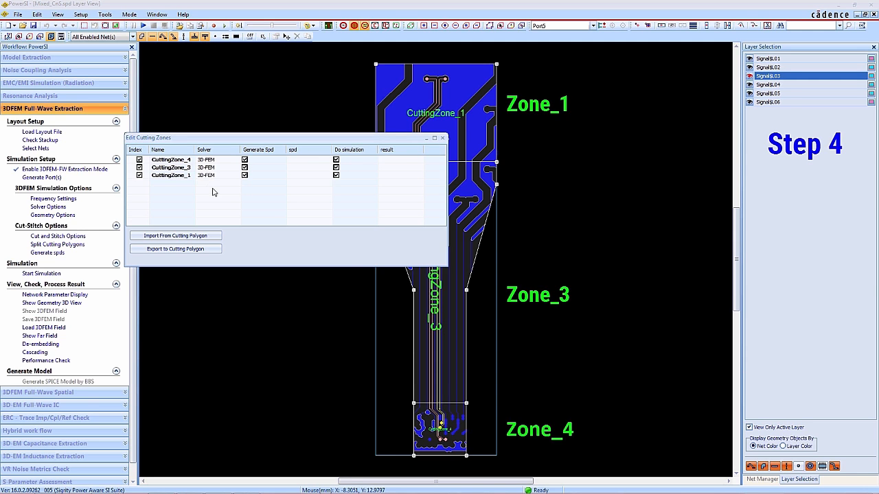
pyautogui.click(394, 350)
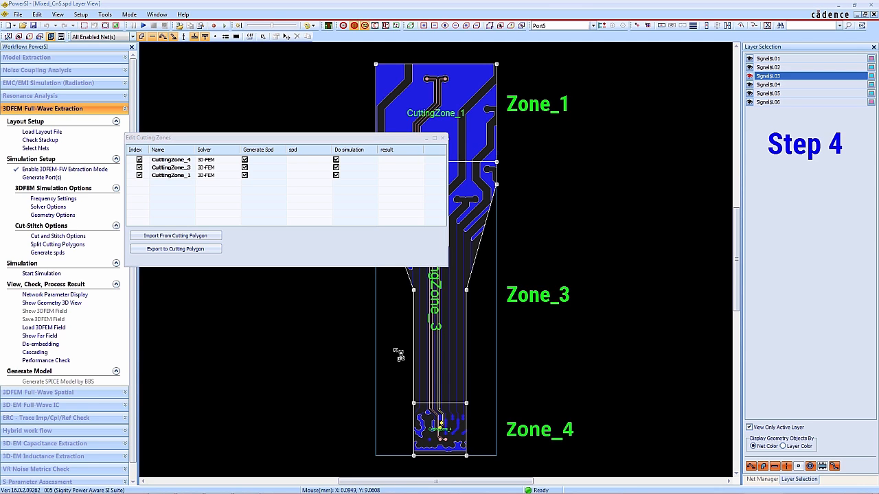
pyautogui.rightClick(479, 351)
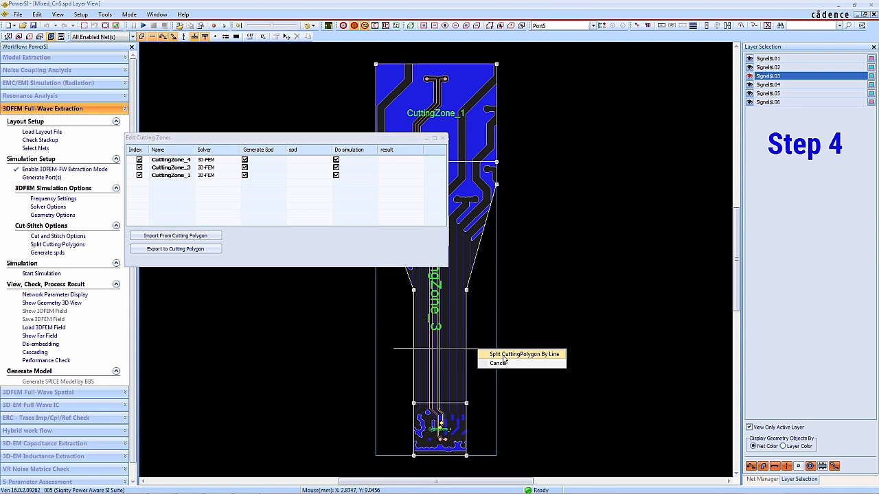
pyautogui.click(504, 357)
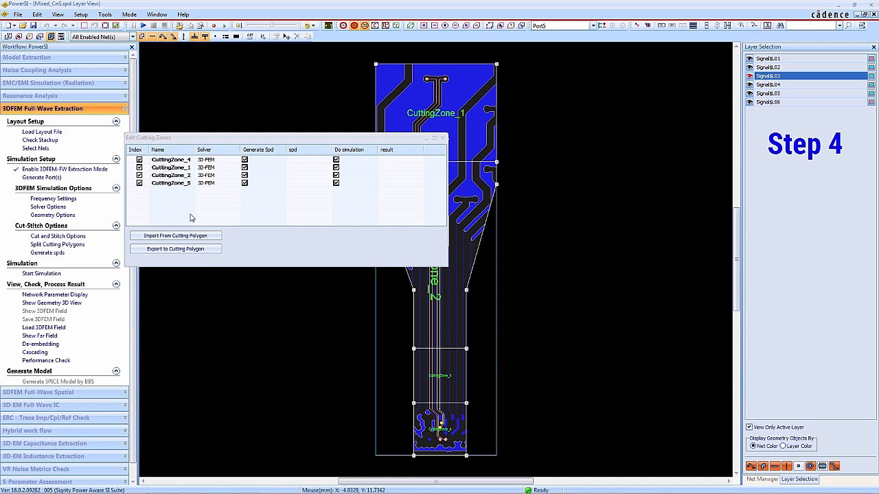
# Merge CuttingZone_2 and CuttingZone_5 back into one cutting zone.
pyautogui.click(169, 183)
pyautogui.keyDown('shift'); pyautogui.click(168, 176); pyautogui.keyUp('shift')
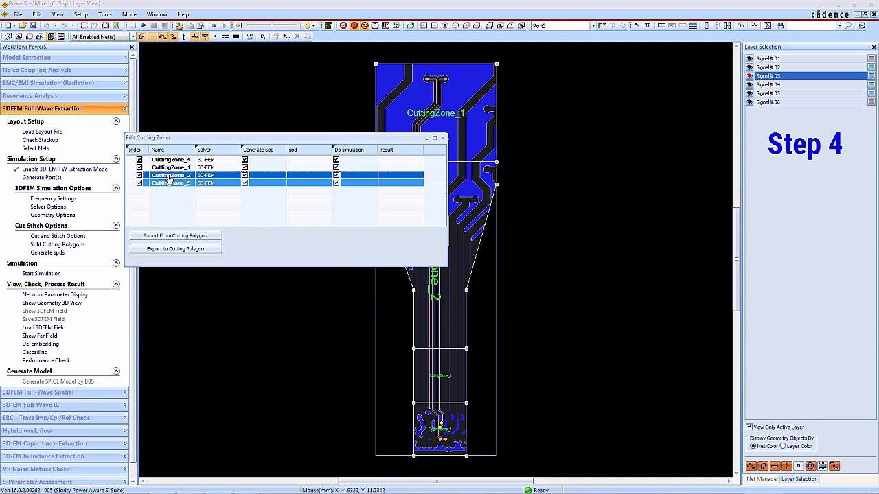
pyautogui.rightClick(170, 177)
pyautogui.click(182, 181)
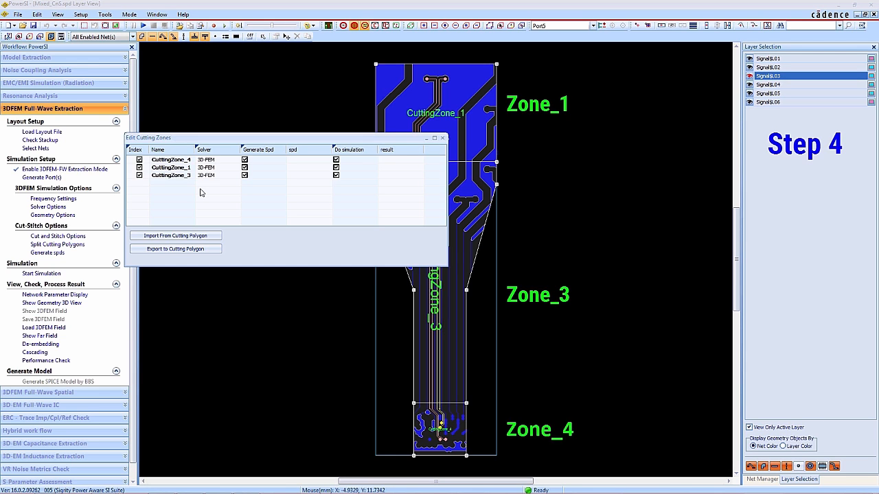
# Set the solver of CuttingZone_4 and CuttingZone_3 to Hybrid, leaving CuttingZone_1 on 3D-FEM.
pyautogui.click(183, 160)
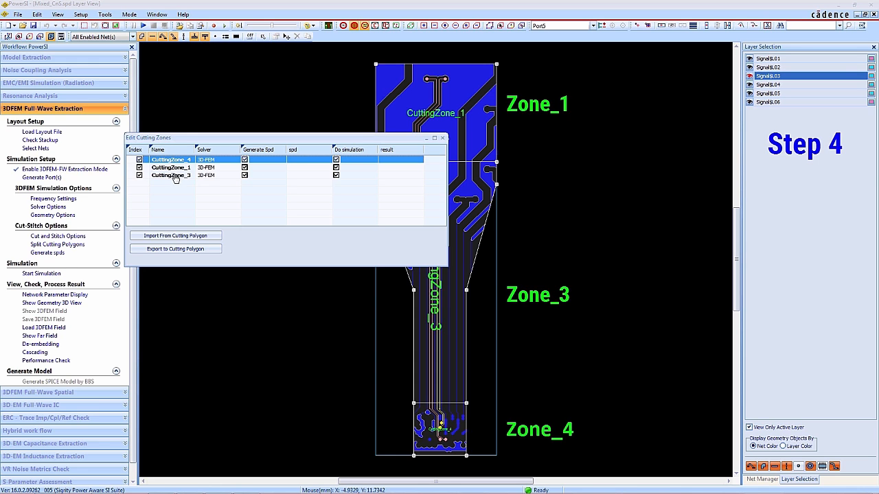
pyautogui.keyDown('ctrl'); pyautogui.click(175, 177); pyautogui.keyUp('ctrl')
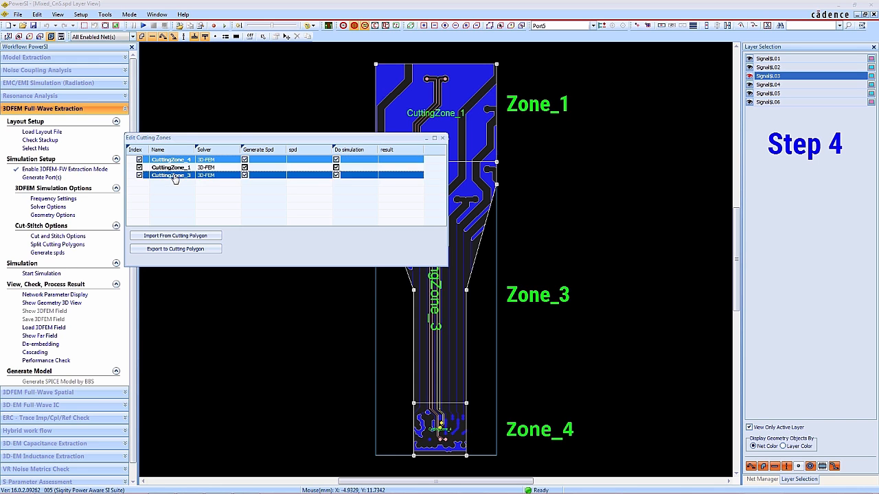
pyautogui.click(239, 161)
pyautogui.click(237, 160)
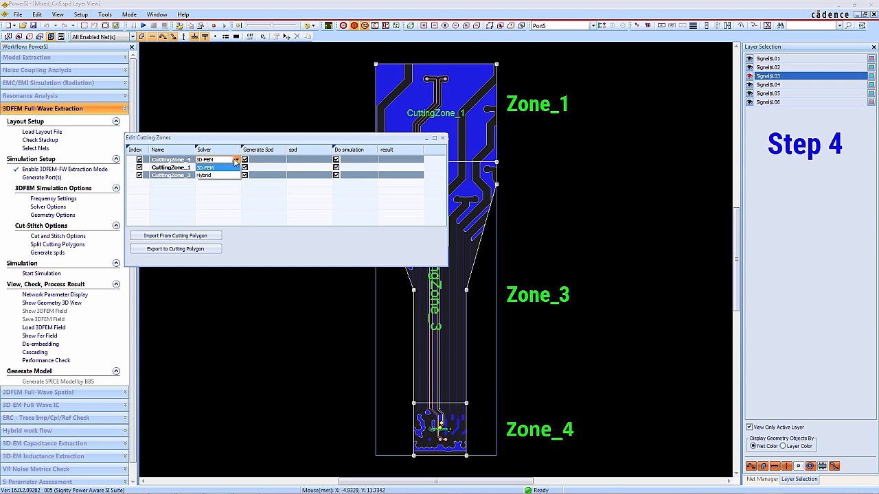
pyautogui.click(215, 176)
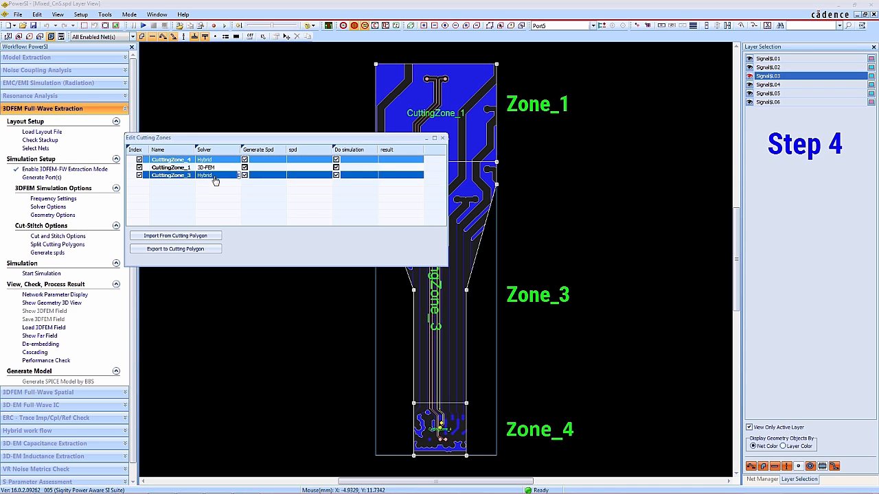
pyautogui.click(226, 212)
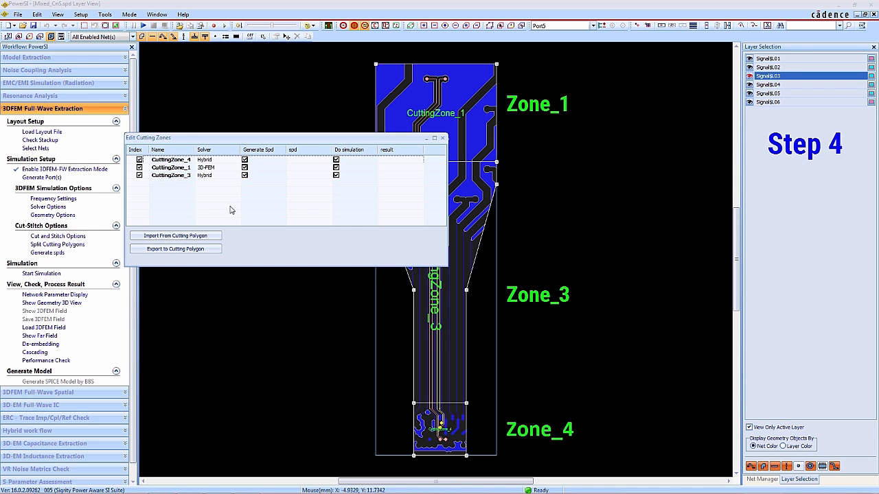
pyautogui.click(443, 138)
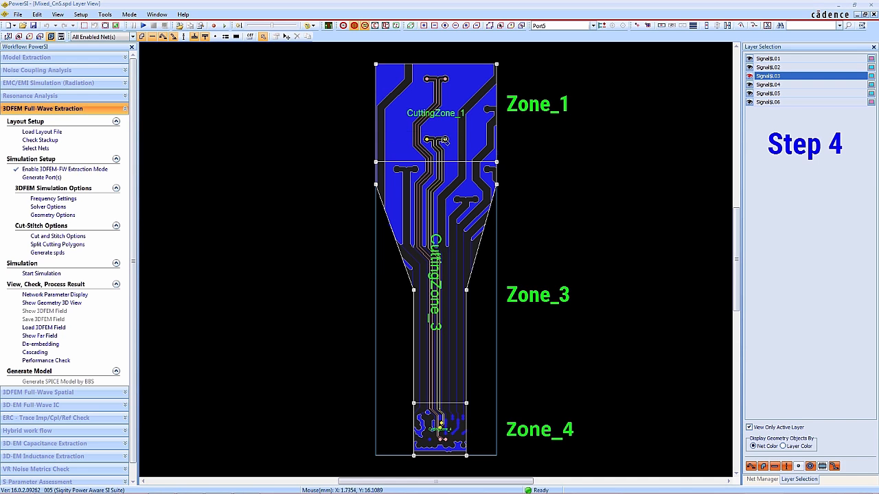
# Generate the spds for the cutting zones, saving the current file and skipping the spd check, and run the cut-and-stitch simulation flow.
pyautogui.click(46, 253)
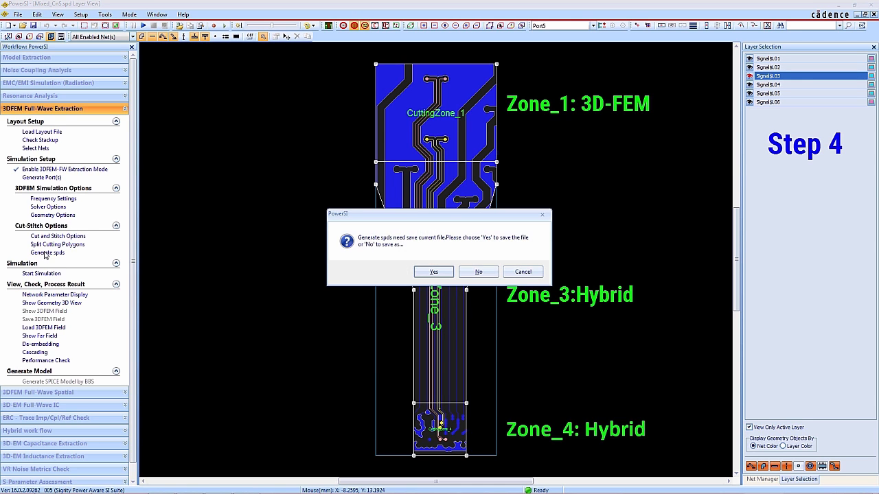
pyautogui.click(432, 273)
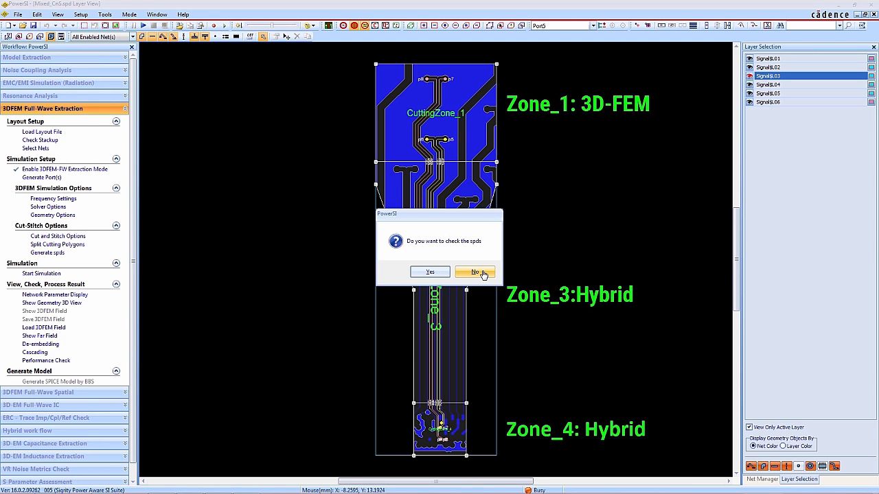
pyautogui.click(483, 273)
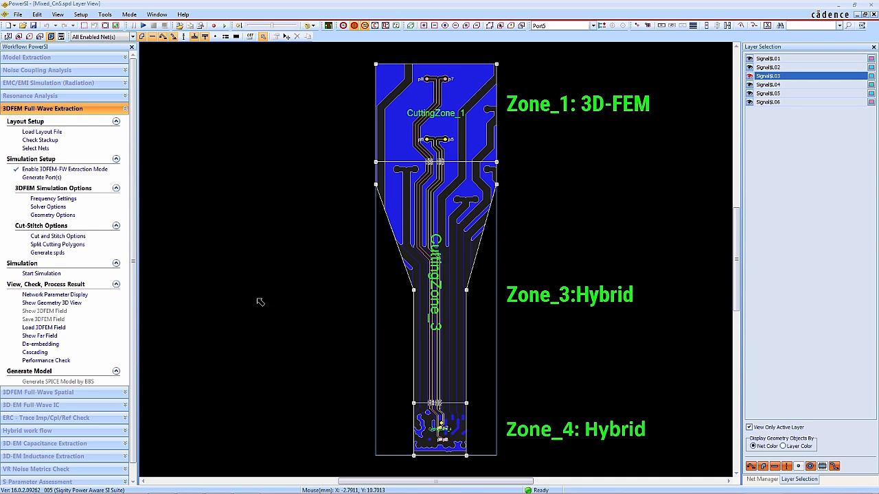
pyautogui.click(39, 277)
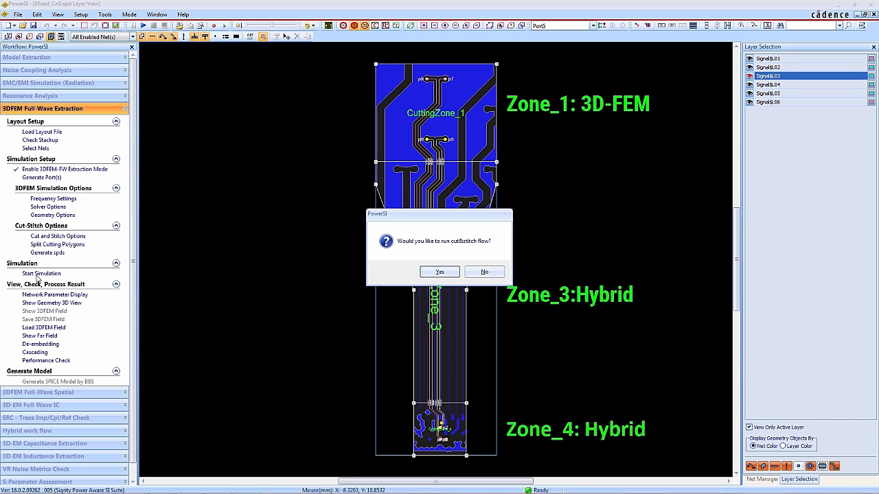
pyautogui.click(440, 272)
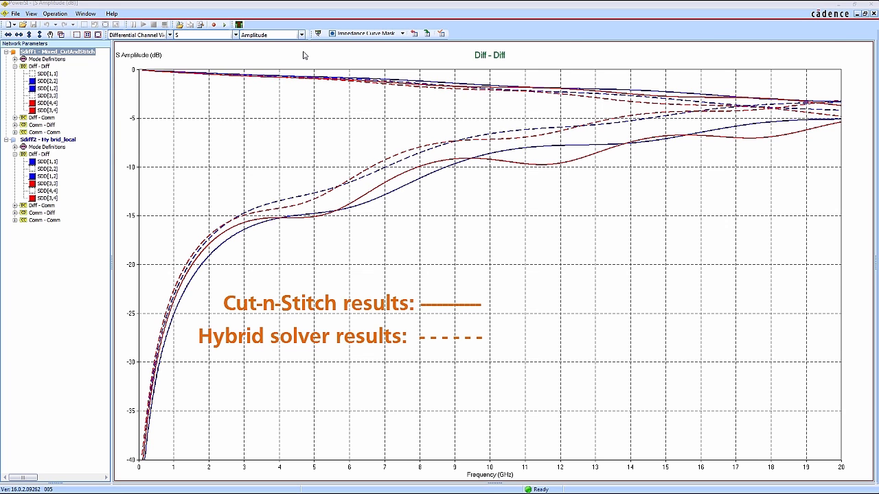
# Plot the continuous phase of the differential S-parameters to compare the cut-and-stitch and hybrid solver results.
pyautogui.click(301, 35)
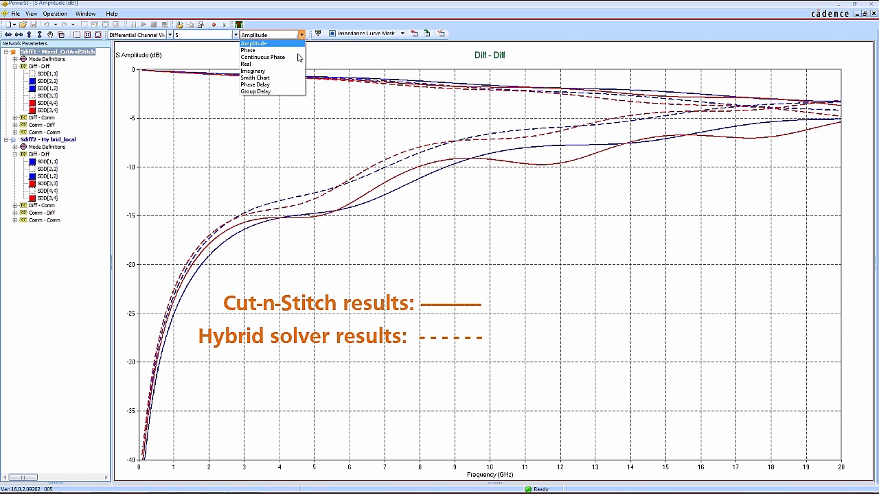
pyautogui.click(292, 58)
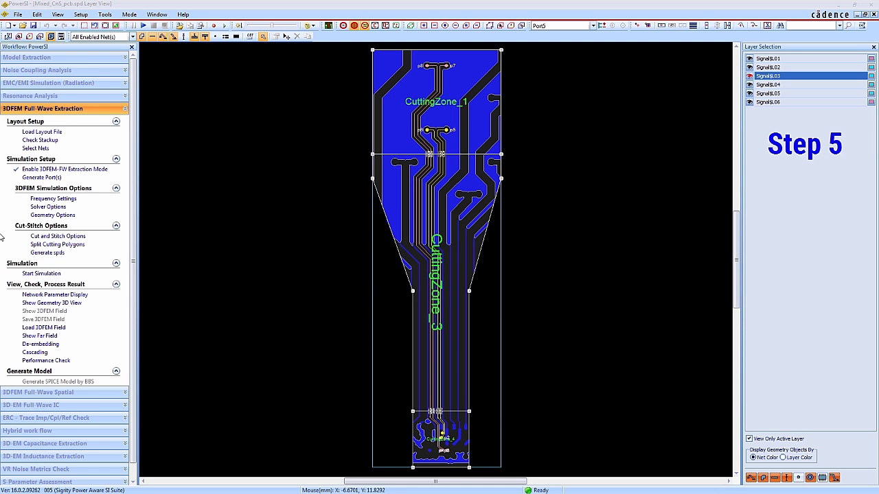
# Change the solver of CuttingZone_4 and CuttingZone_3 to 3D-FEM in the Mixed_CnS_pcb layout.
pyautogui.click(49, 246)
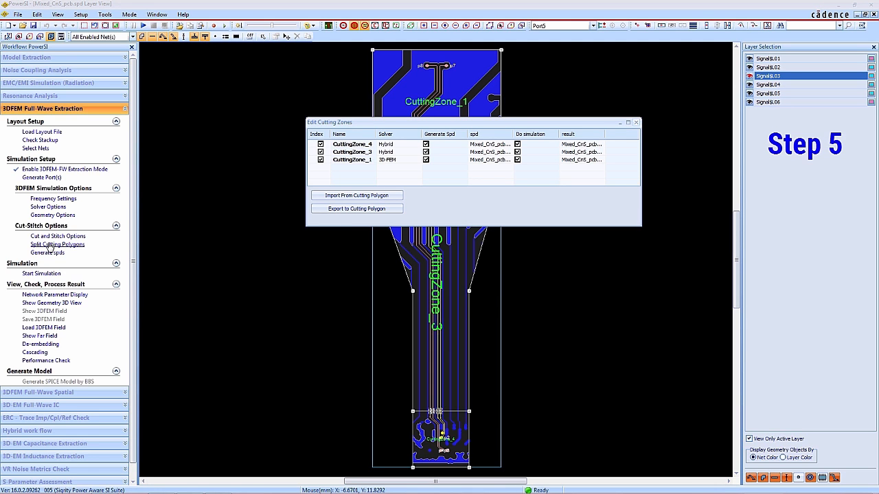
pyautogui.click(409, 147)
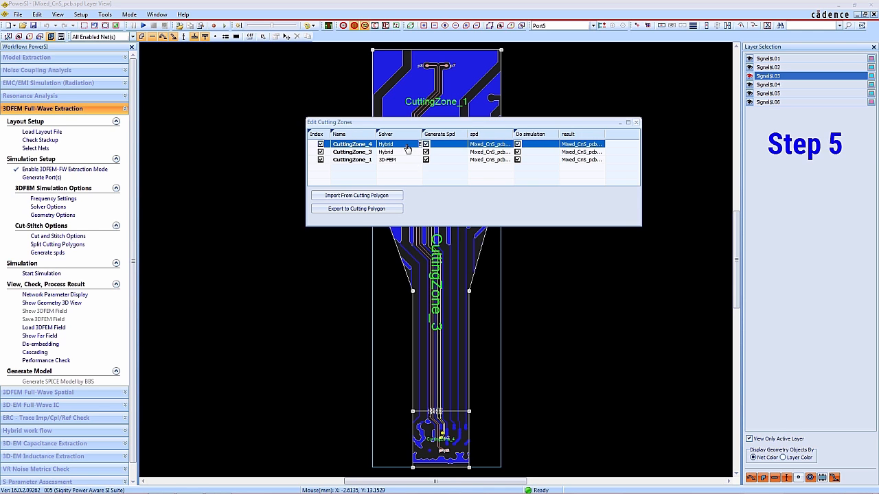
pyautogui.keyDown('shift'); pyautogui.click(402, 152); pyautogui.keyUp('shift')
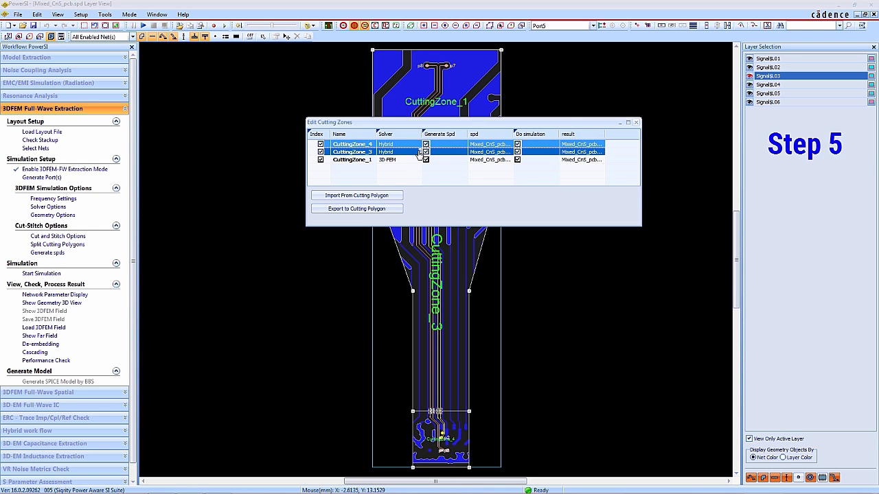
pyautogui.click(418, 153)
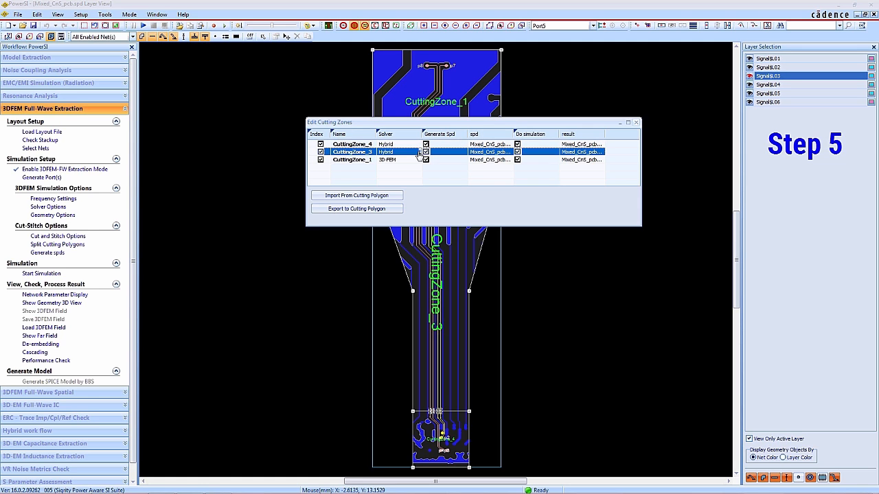
pyautogui.keyDown('shift'); pyautogui.click(419, 146); pyautogui.keyUp('shift')
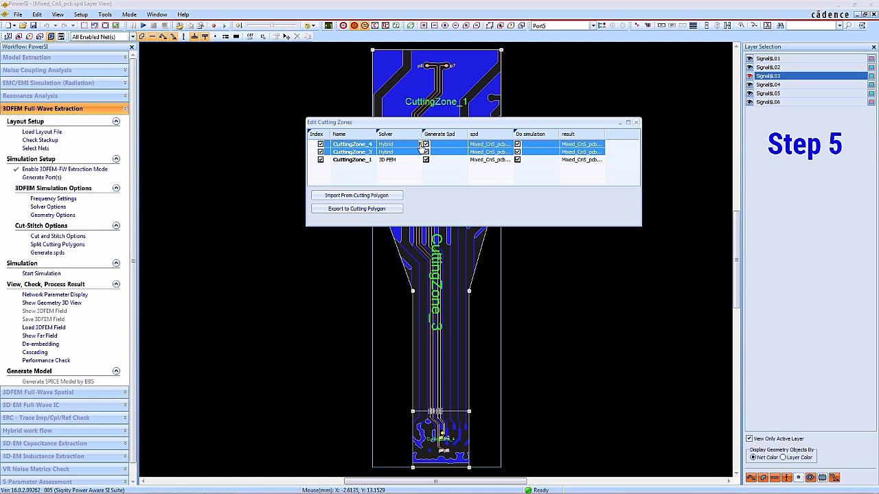
pyautogui.click(417, 147)
pyautogui.click(415, 146)
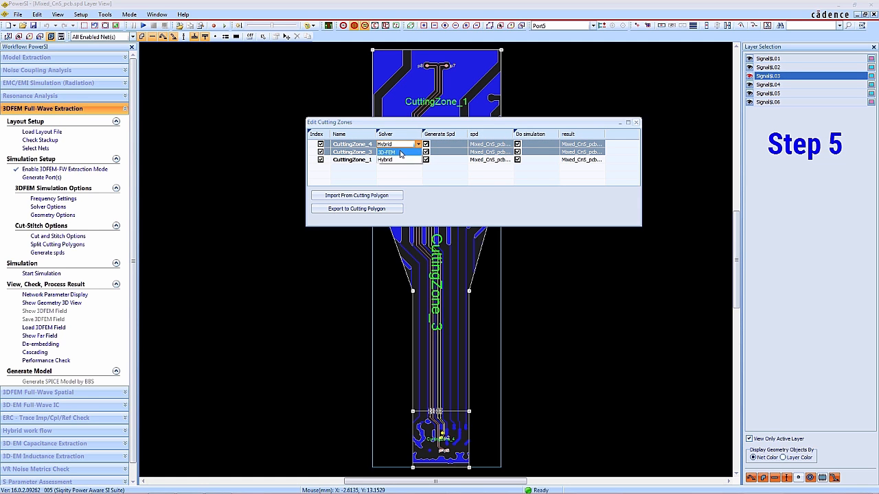
pyautogui.click(400, 160)
# Exclude CuttingZone_1 from both spd generation and simulation, and close the cutting zone settings.
pyautogui.click(391, 162)
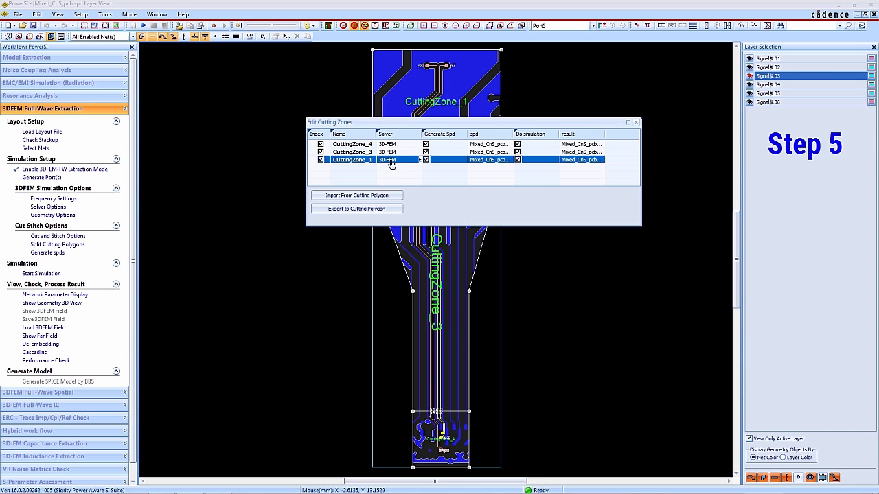
pyautogui.click(427, 160)
pyautogui.click(517, 160)
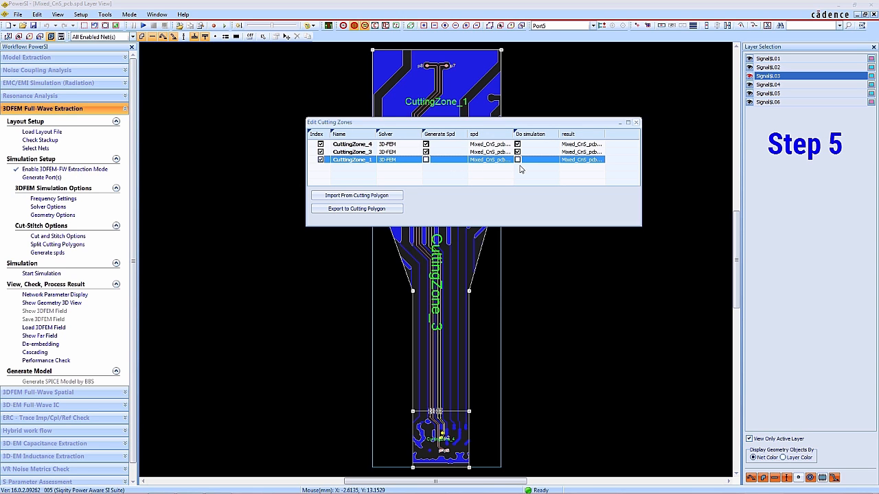
pyautogui.click(637, 122)
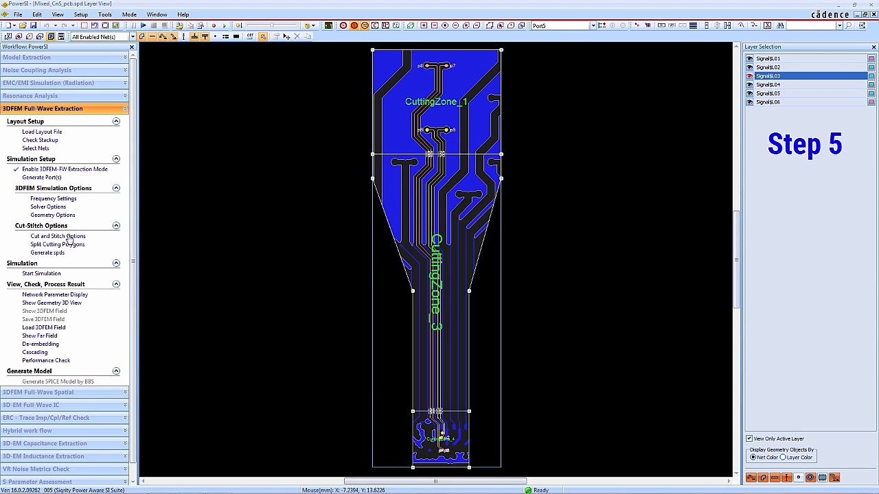
# Save the file and regenerate the spds for the 3D-FEM zones without checking them, and run the cut-and-stitch flow again.
pyautogui.click(46, 252)
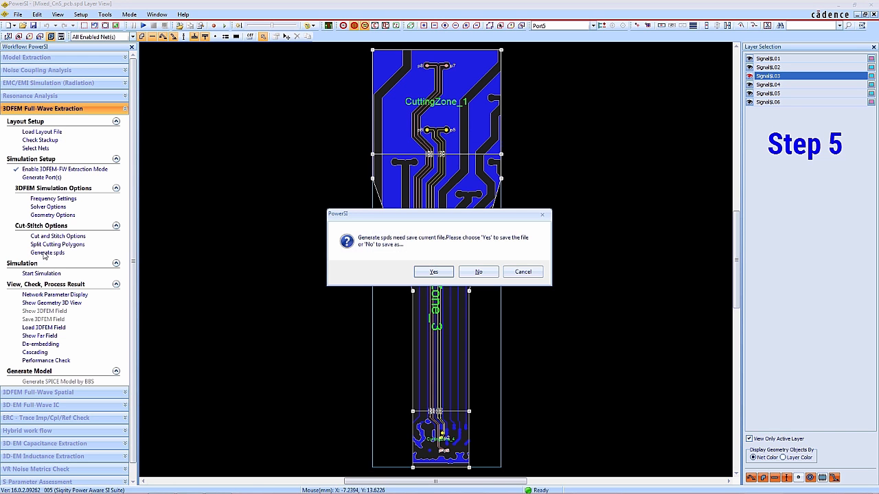
pyautogui.click(445, 275)
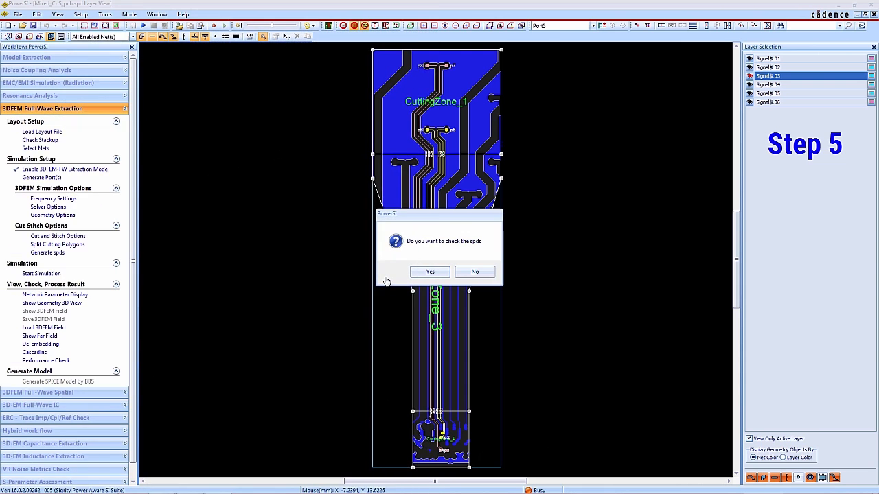
pyautogui.click(485, 275)
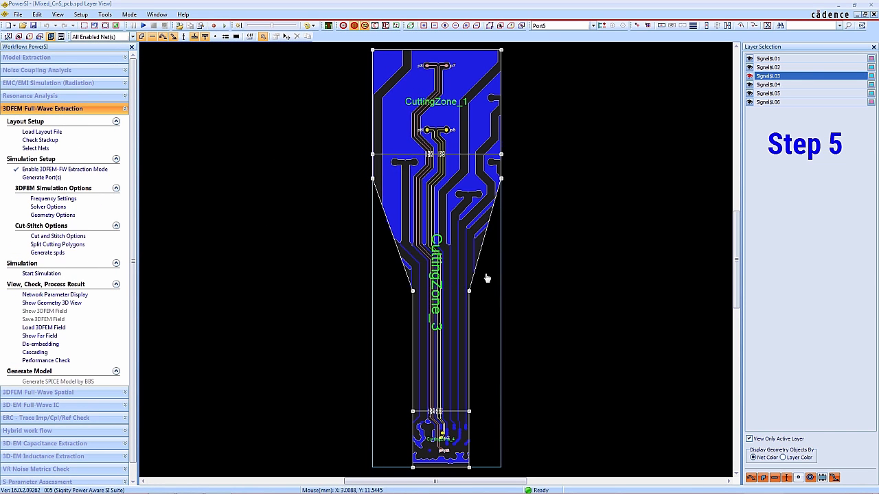
pyautogui.click(50, 275)
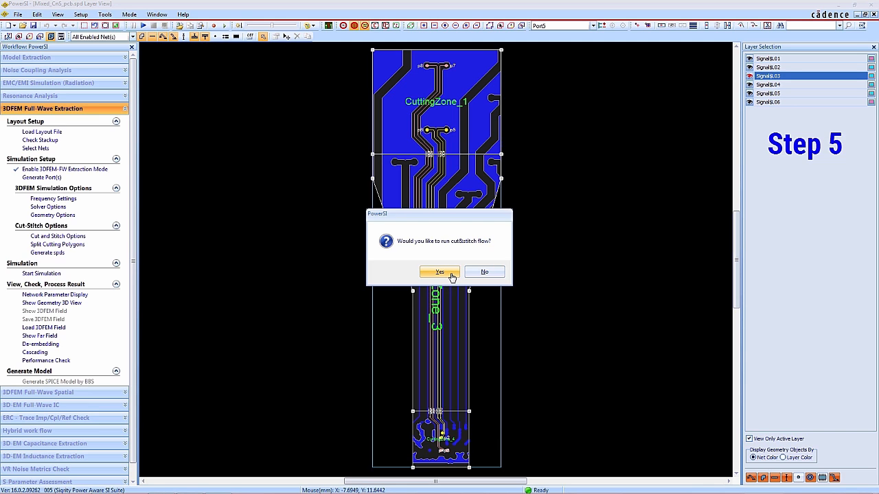
pyautogui.click(439, 273)
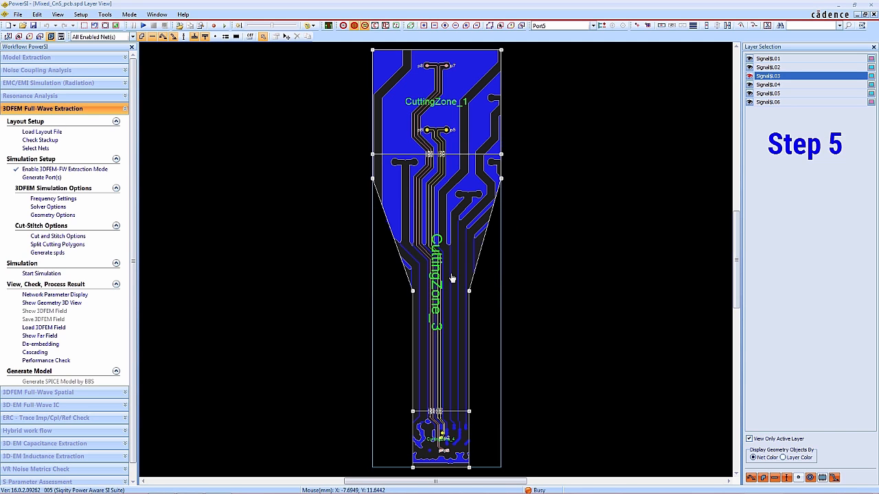